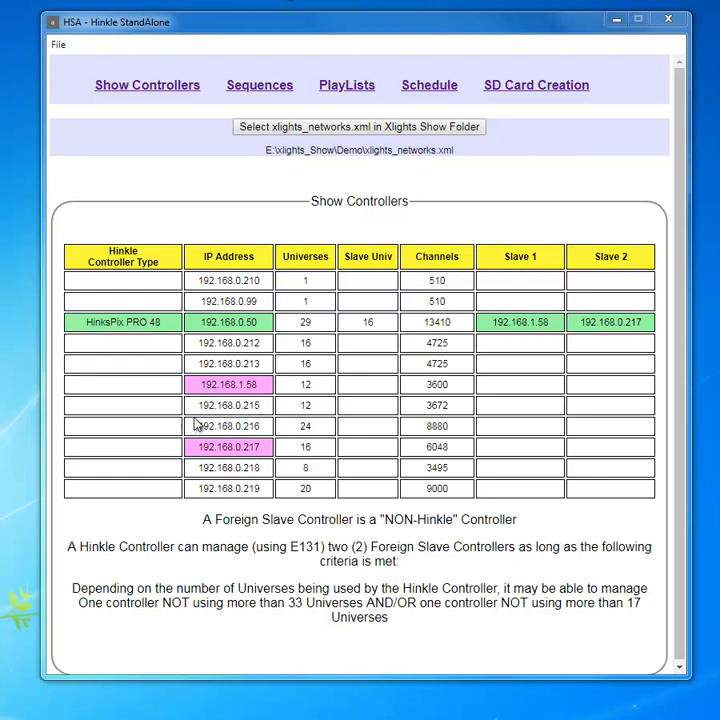
Start a new sequence and choose Carol of the Bells (Instrumental).fseq as its xLights FSEQ file
left_click(258, 90)
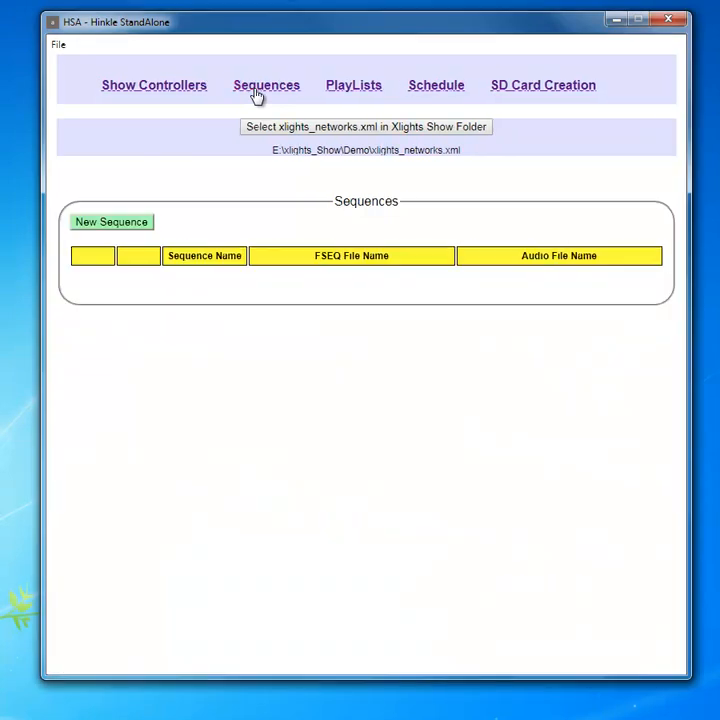
left_click(104, 224)
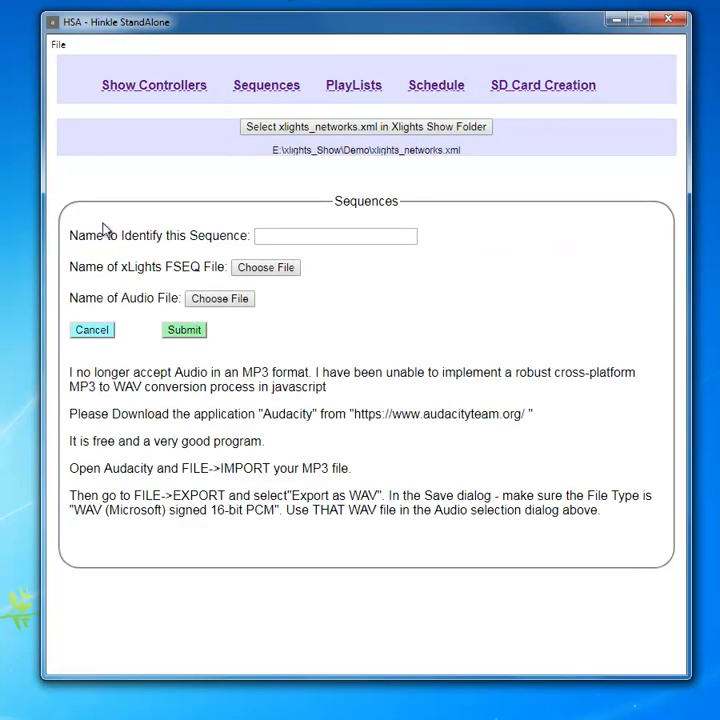
left_click(266, 270)
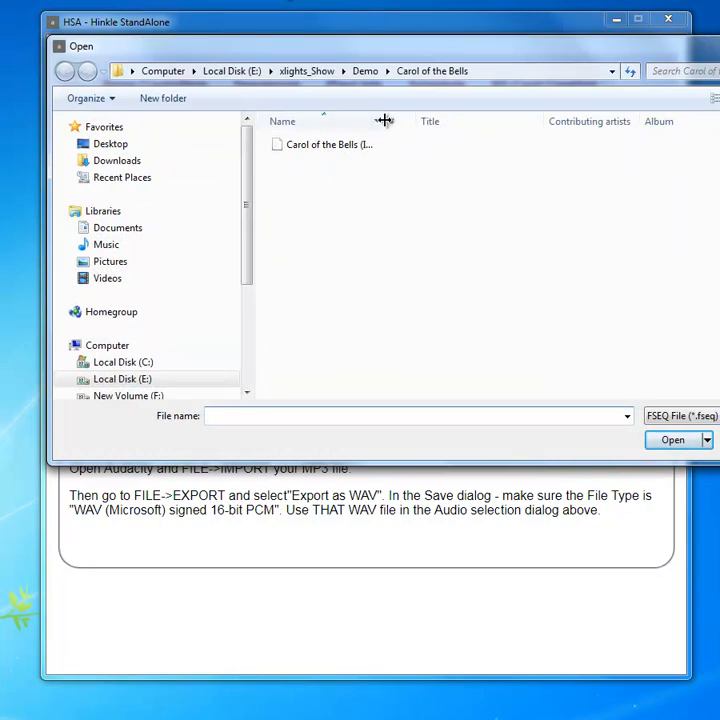
left_click_drag(387, 119, 490, 120)
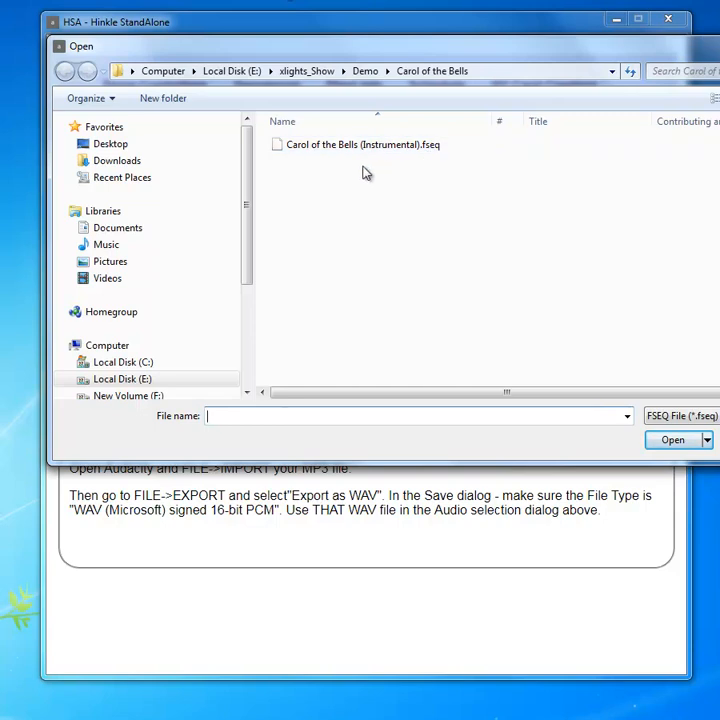
left_click(428, 150)
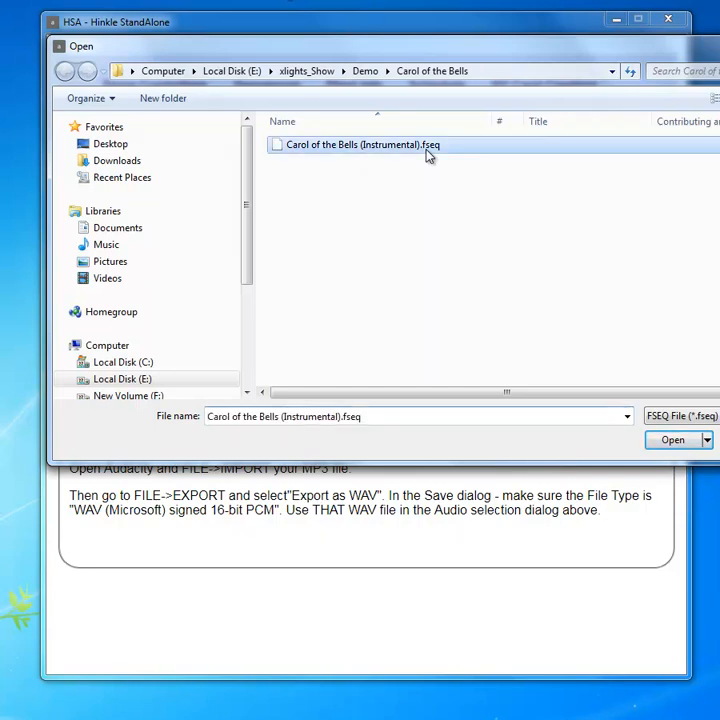
left_click(670, 442)
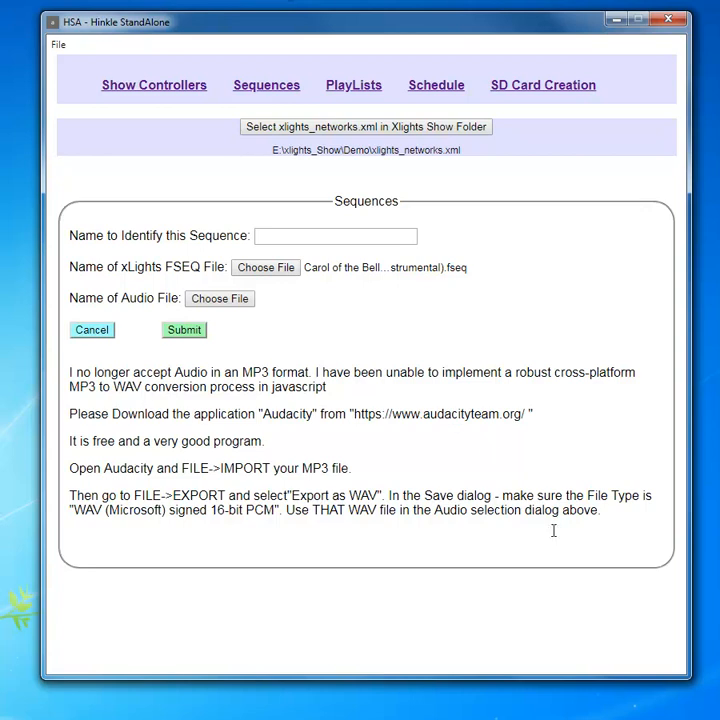
Switch to Audacity and import the audio file Carol of the Bells (Instrumental).mp3
key("alt+Tab")
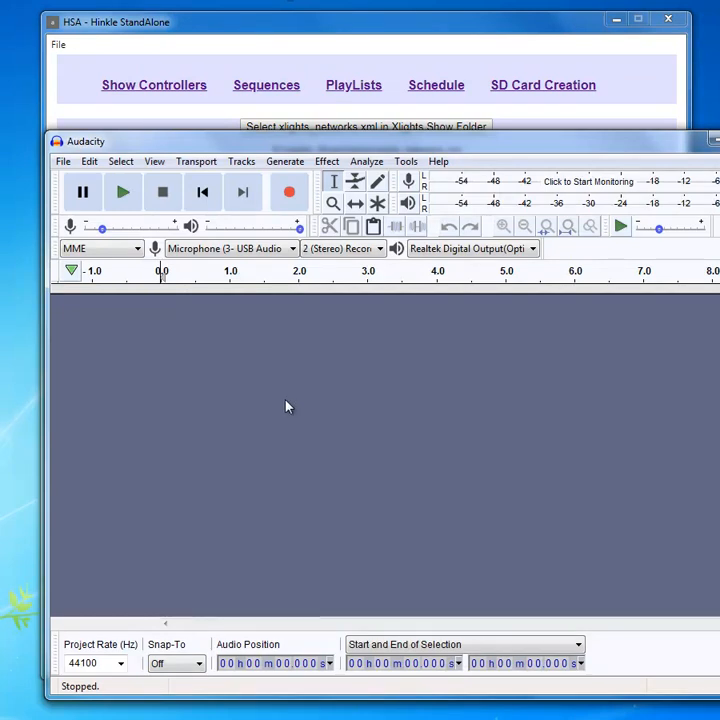
left_click(63, 162)
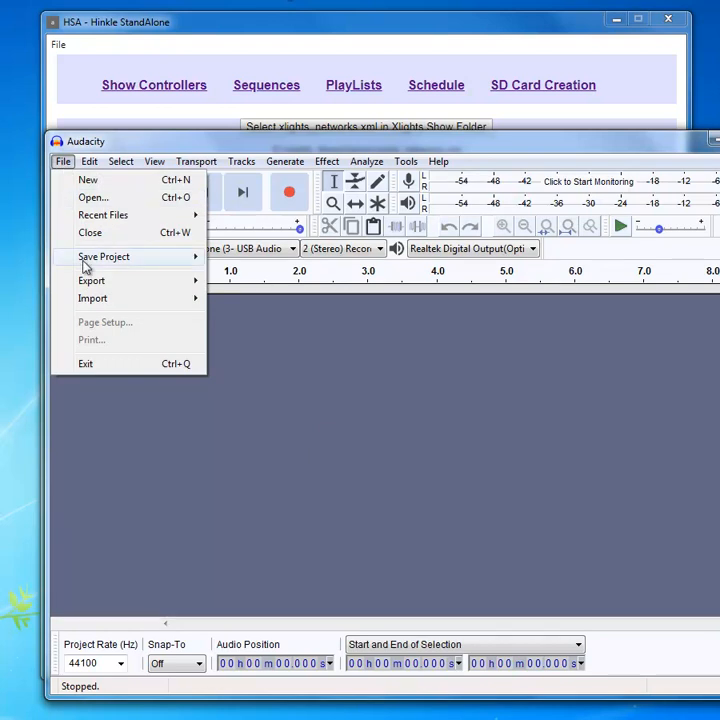
mouse_move(113, 306)
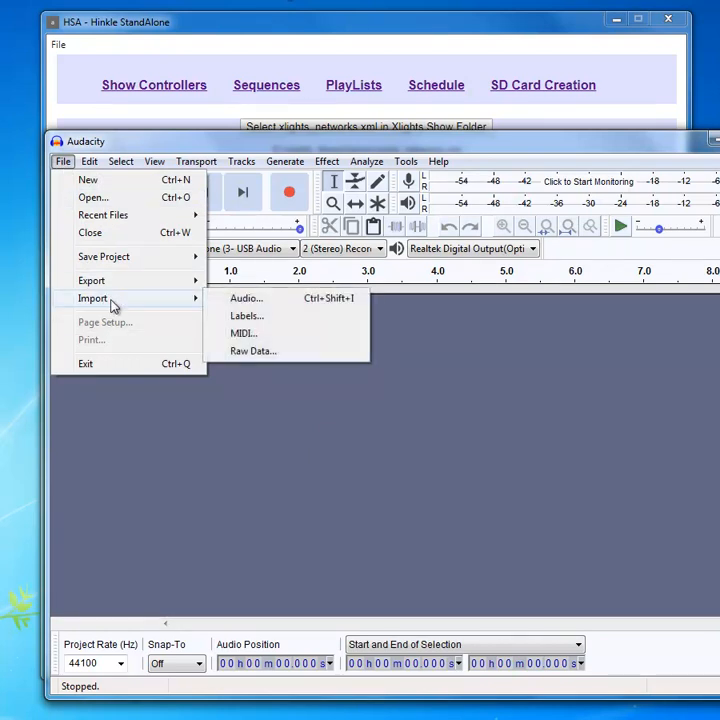
left_click(257, 303)
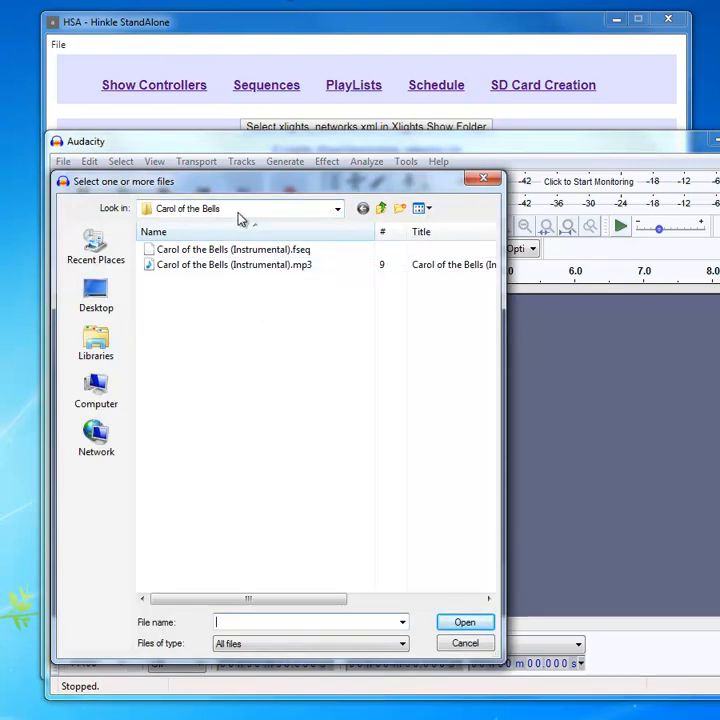
left_click(238, 268)
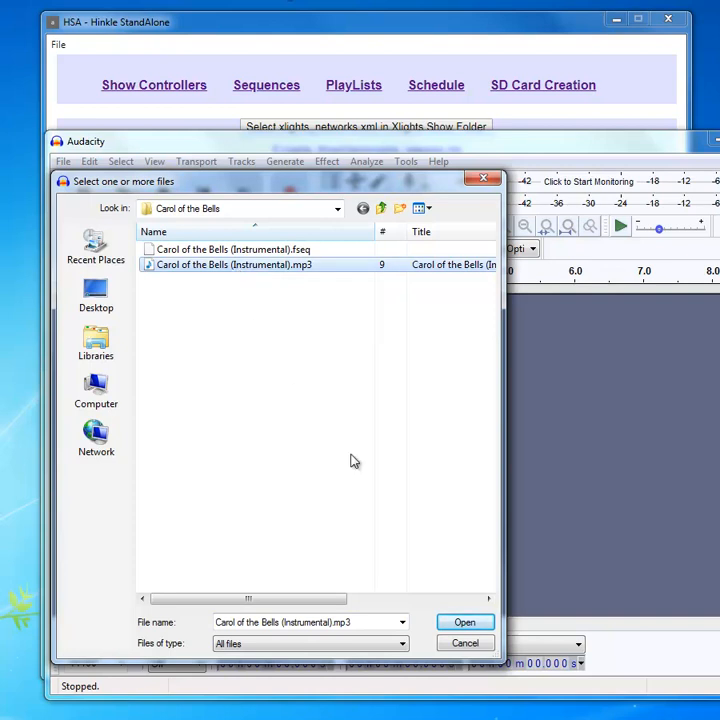
left_click(445, 629)
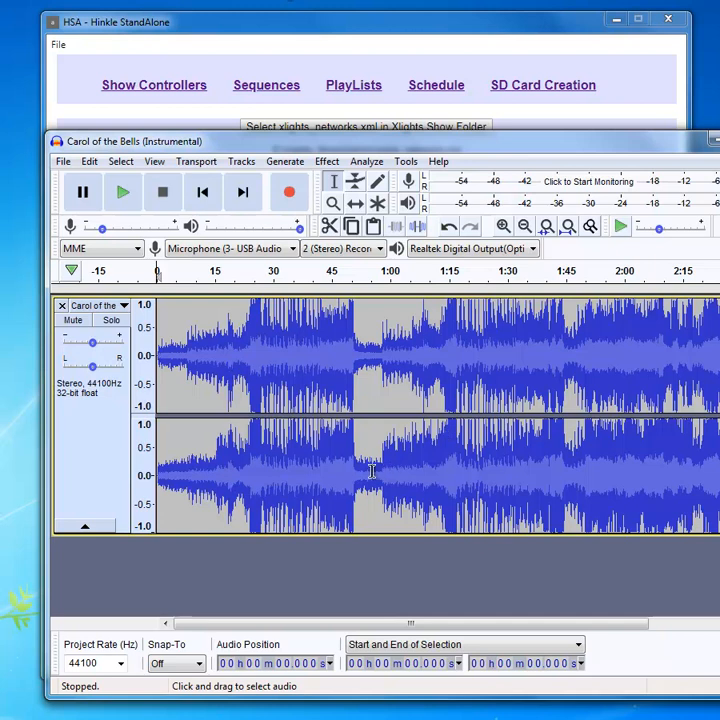
Export the audio as Carol of the Bells (Instrumental).wav, signed 16-bit PCM, into E:\xlights_Show\Demo\Carol of the Bells, keeping the metadata tags
left_click(64, 163)
mouse_move(111, 288)
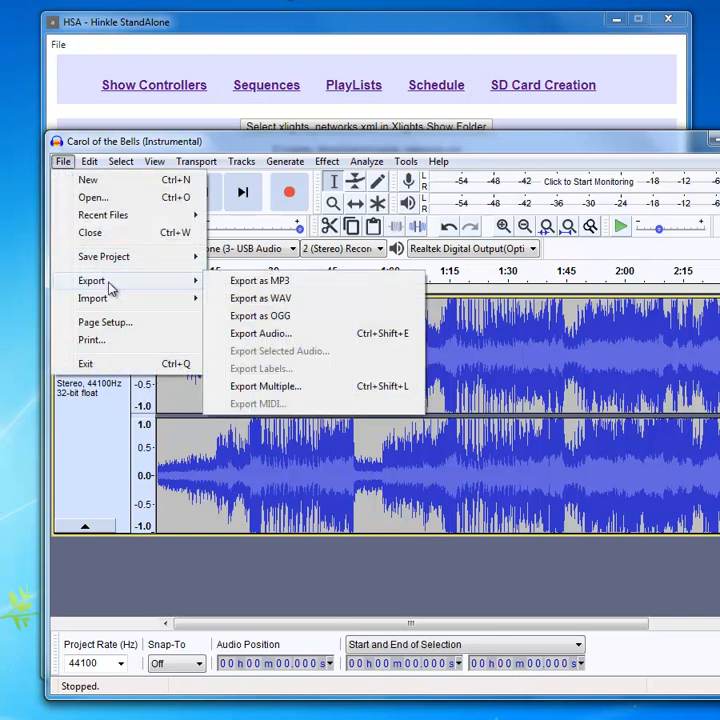
left_click(255, 298)
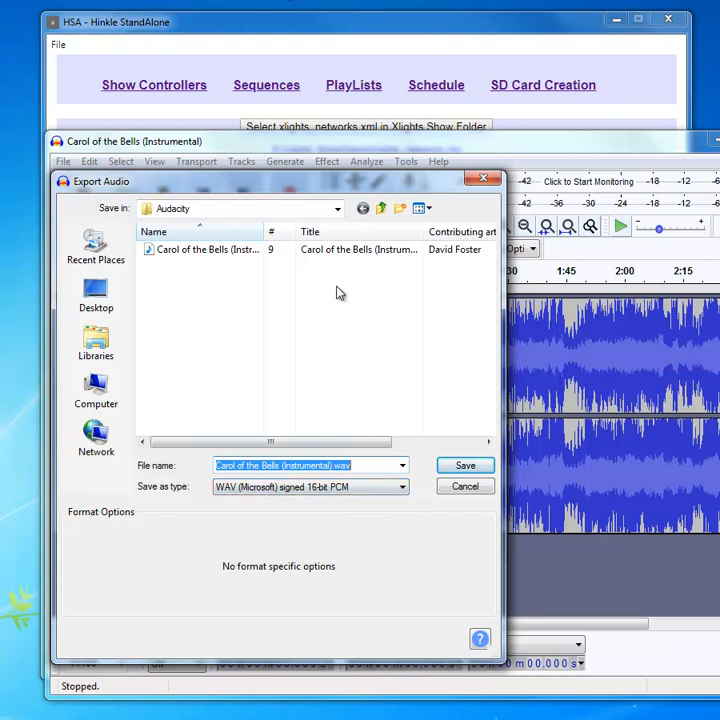
left_click(339, 209)
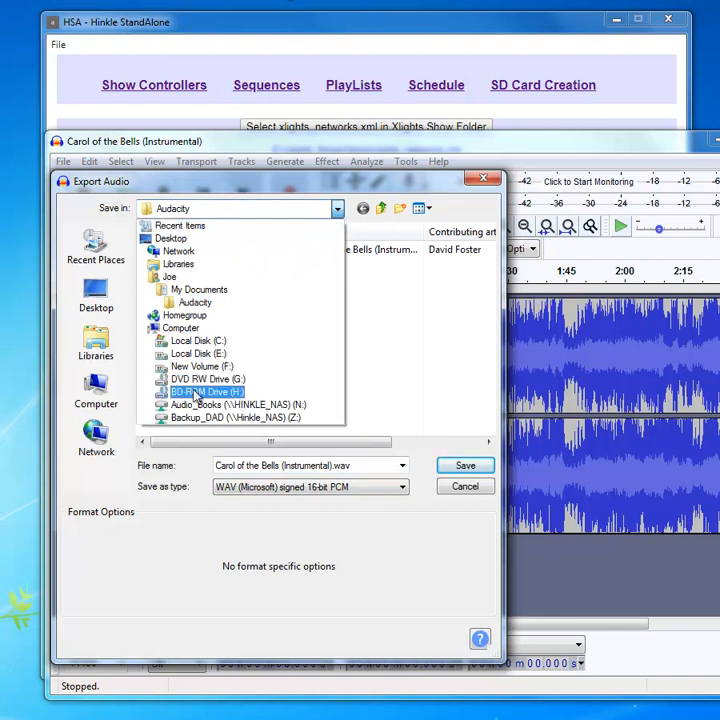
left_click(197, 355)
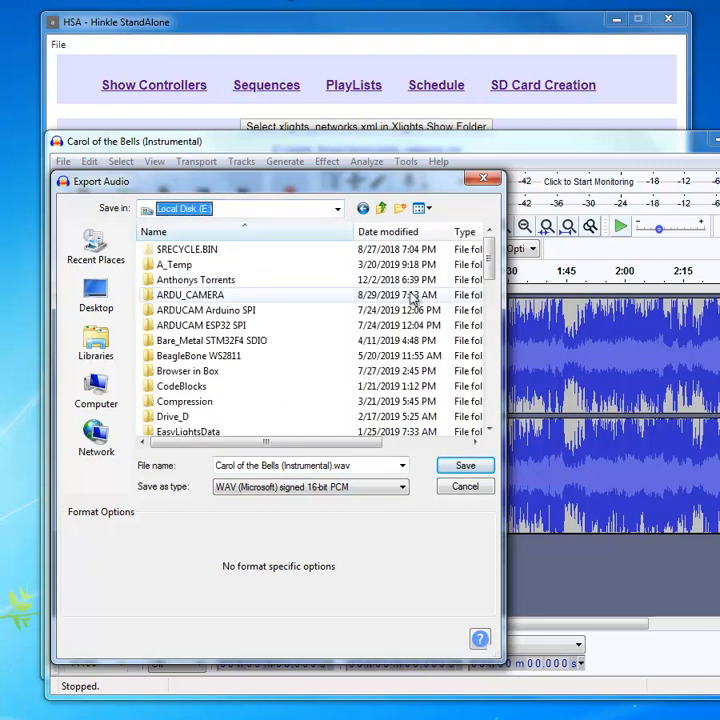
left_click_drag(492, 268, 493, 426)
double_click(220, 374)
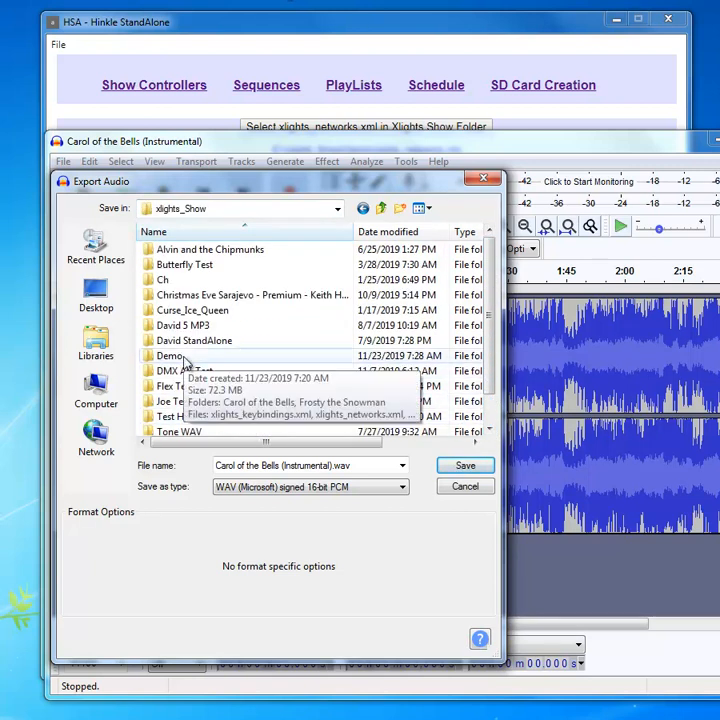
double_click(186, 359)
double_click(207, 251)
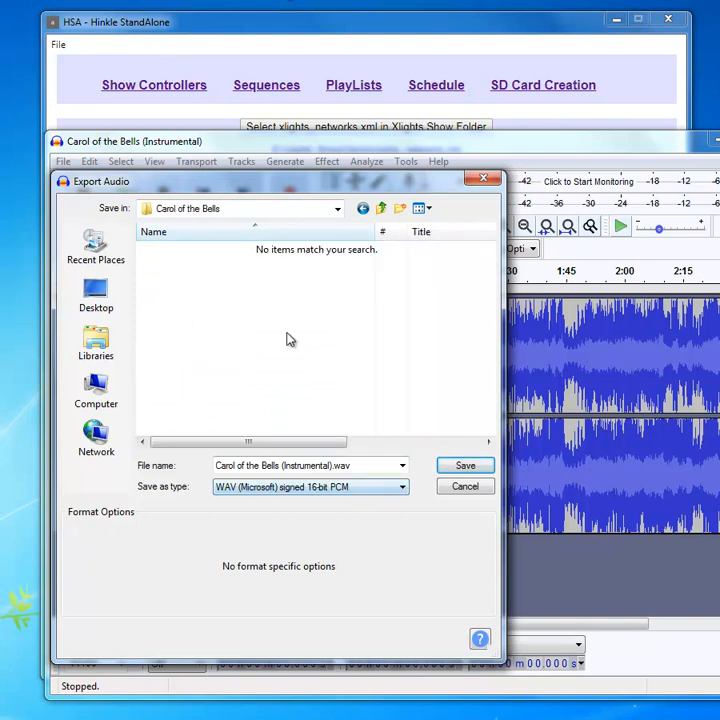
left_click(463, 466)
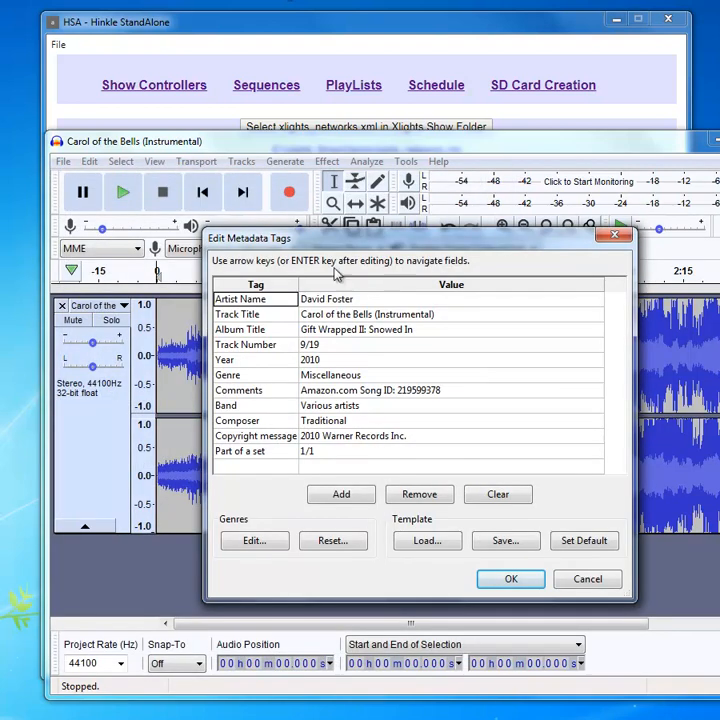
left_click(510, 580)
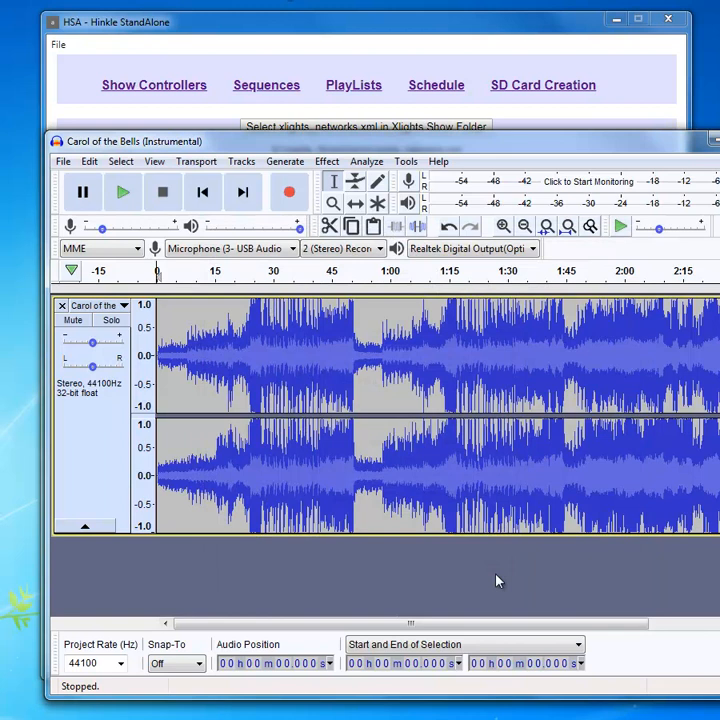
Close the Audacity project without saving it and minimize Audacity to return to Hinkle StandAlone
left_click(64, 163)
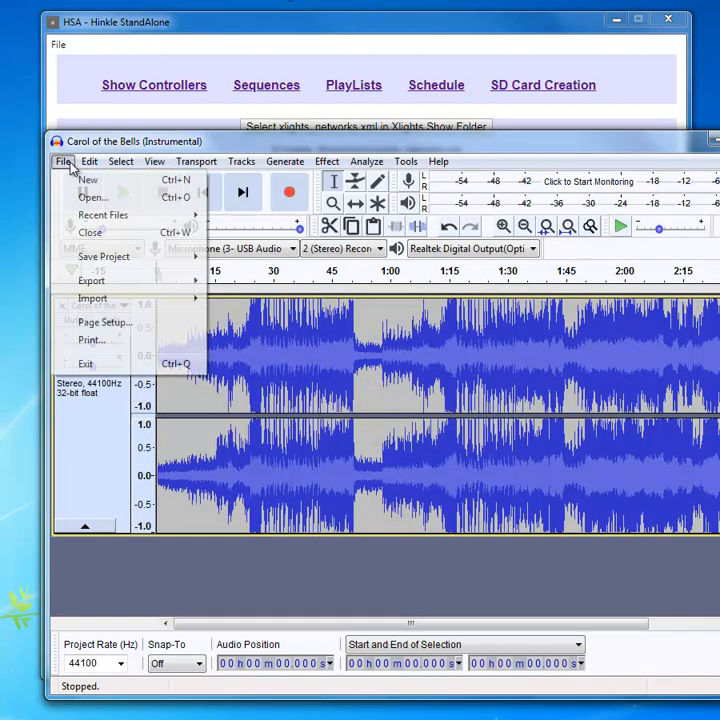
left_click(110, 234)
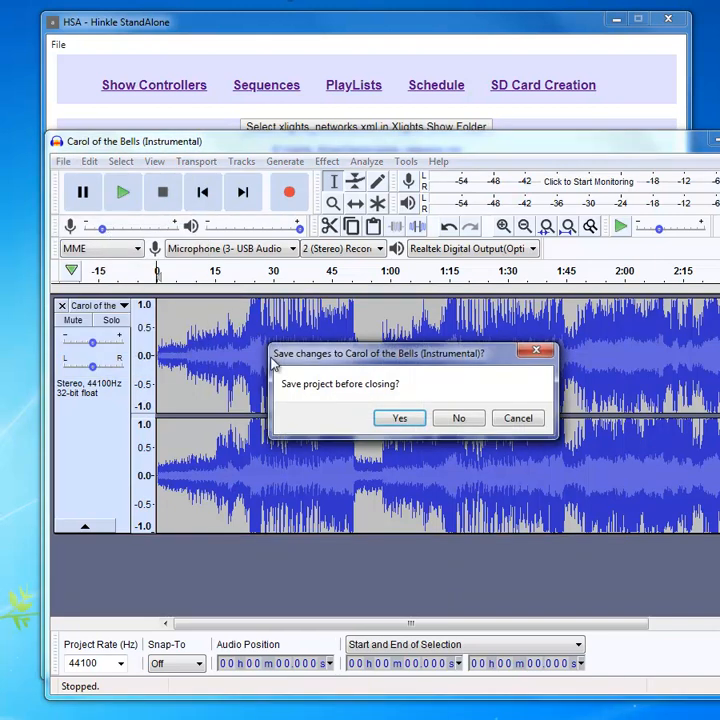
left_click(455, 424)
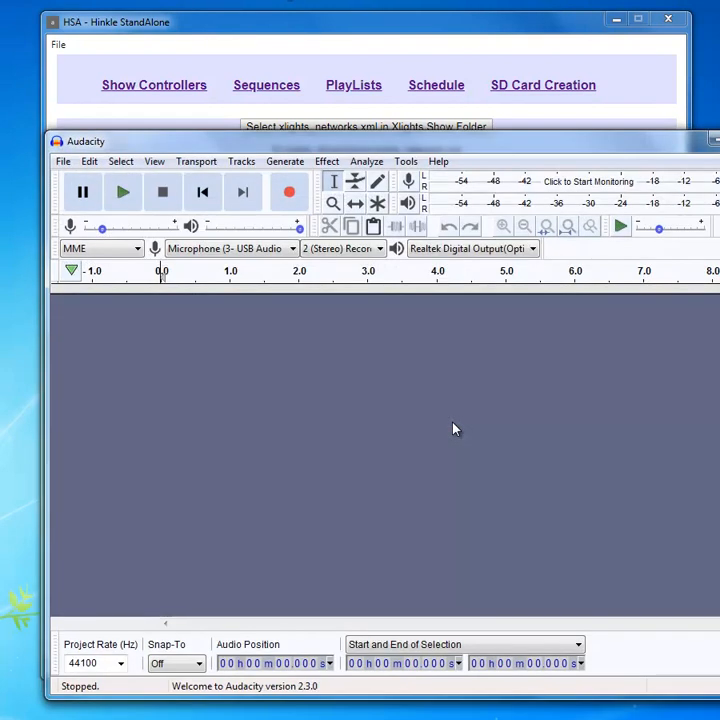
left_click(718, 140)
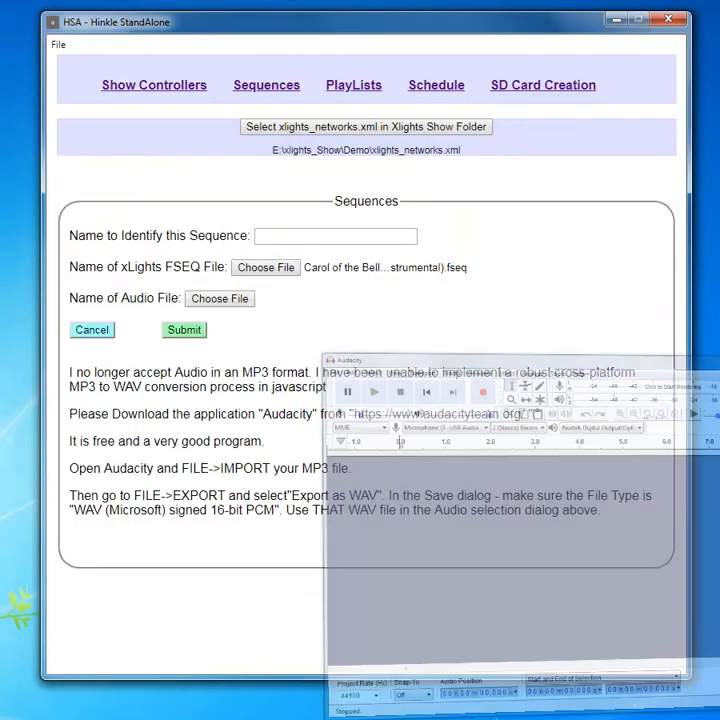
Choose Carol of the Bells (Instrumental).wav as the audio file, and submit the sequence under the name Carol
left_click(224, 300)
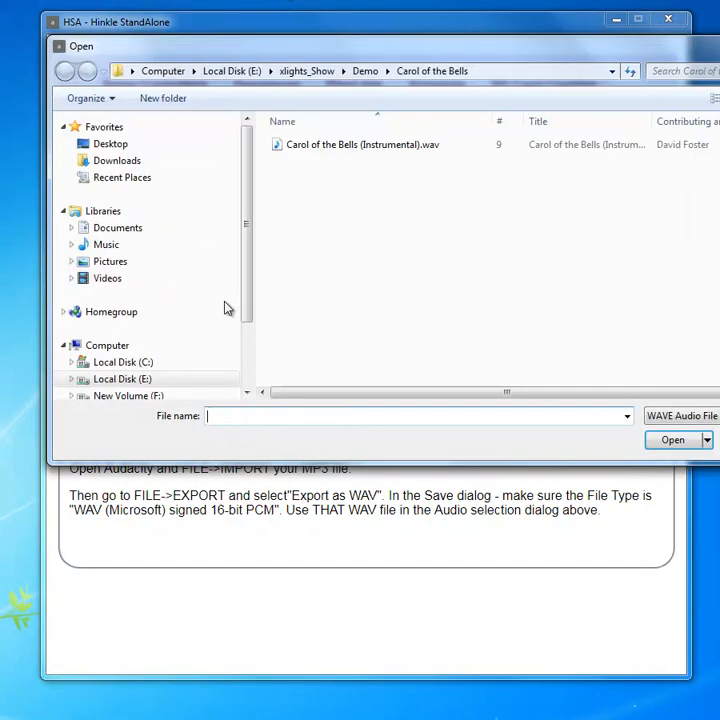
left_click(348, 148)
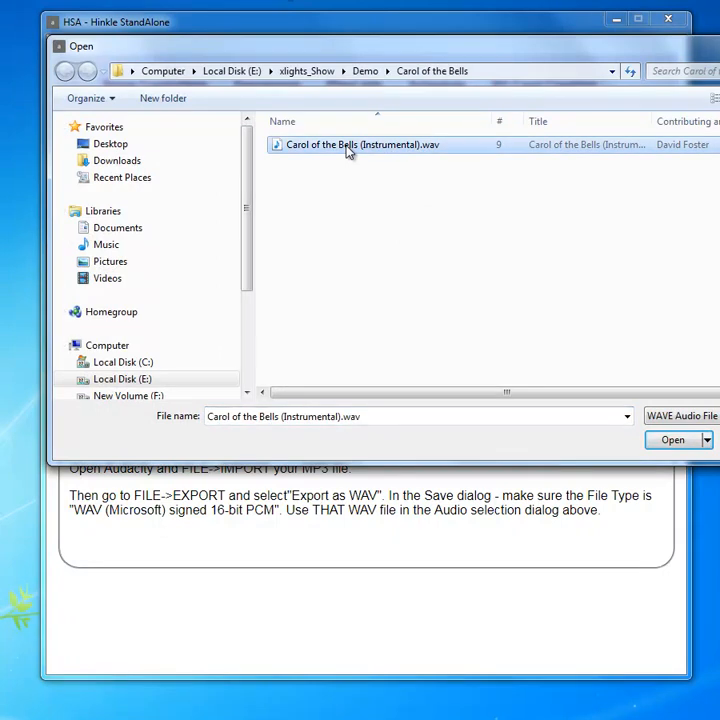
left_click(676, 440)
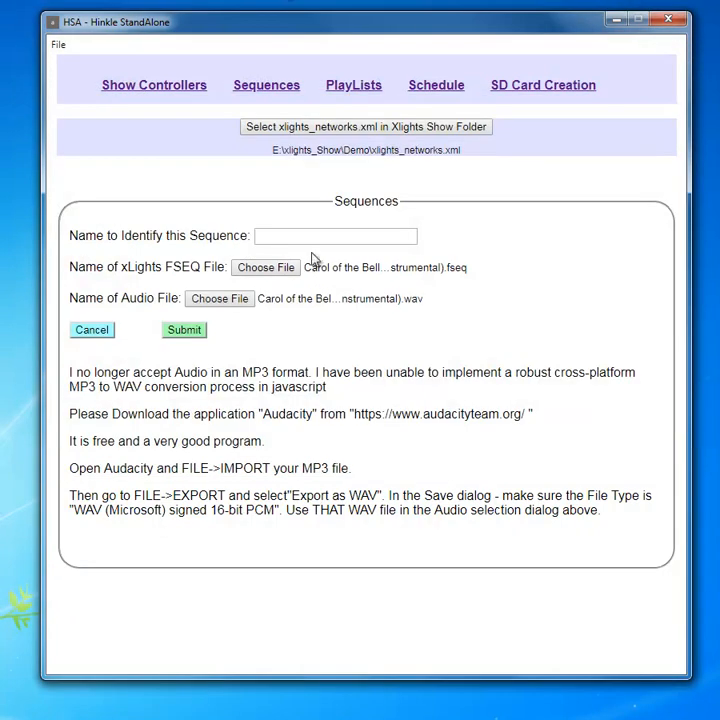
left_click(283, 238)
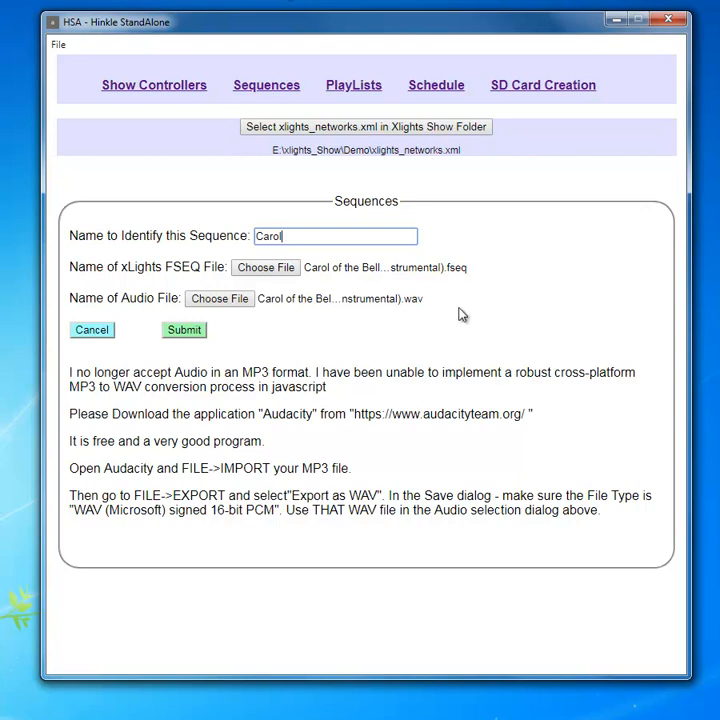
left_click(184, 330)
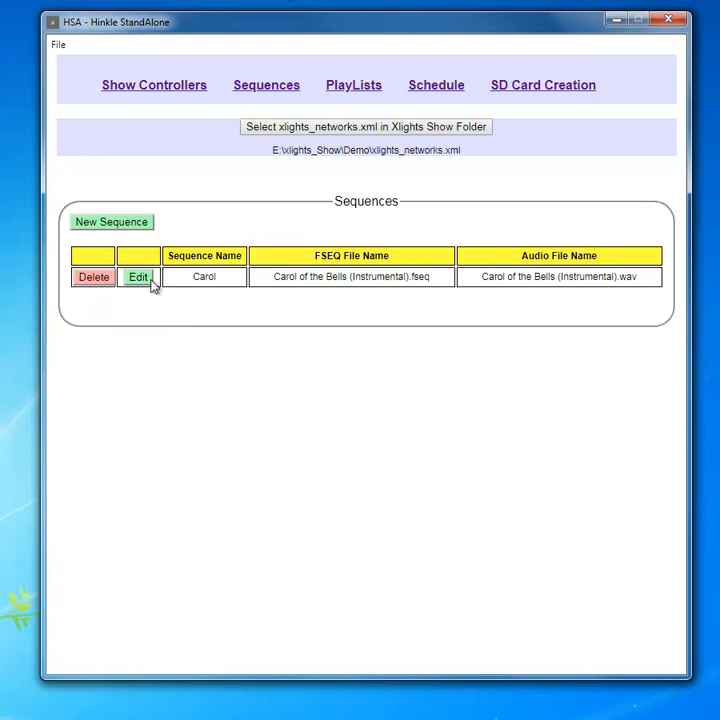
Start another sequence named Frosty and choose Frosty The Snowman.fseq from the Demo show's Frosty the Snowman folder as its FSEQ file
left_click(116, 225)
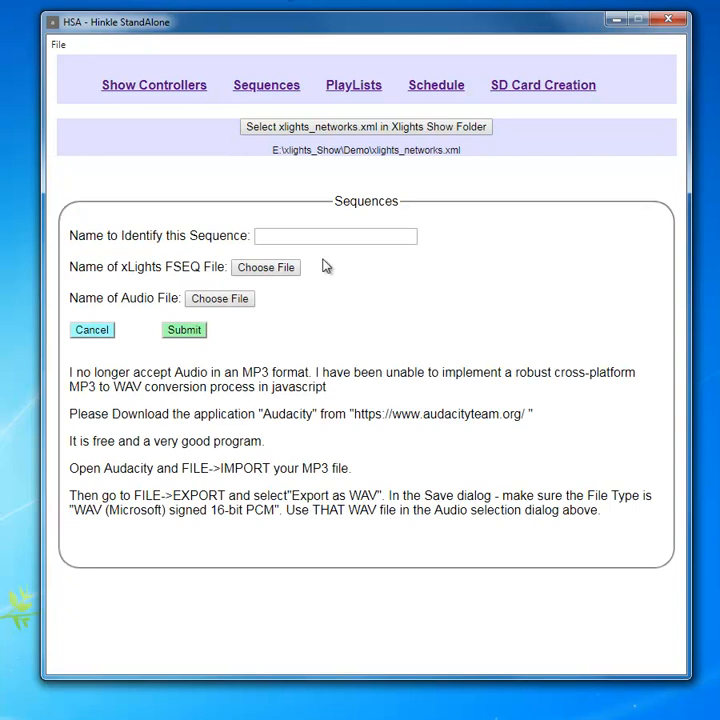
left_click(303, 237)
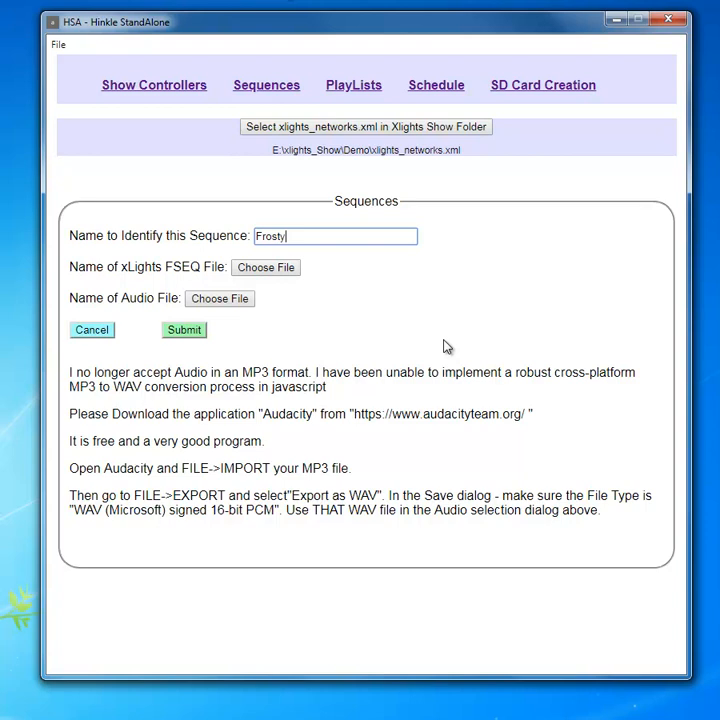
left_click(256, 270)
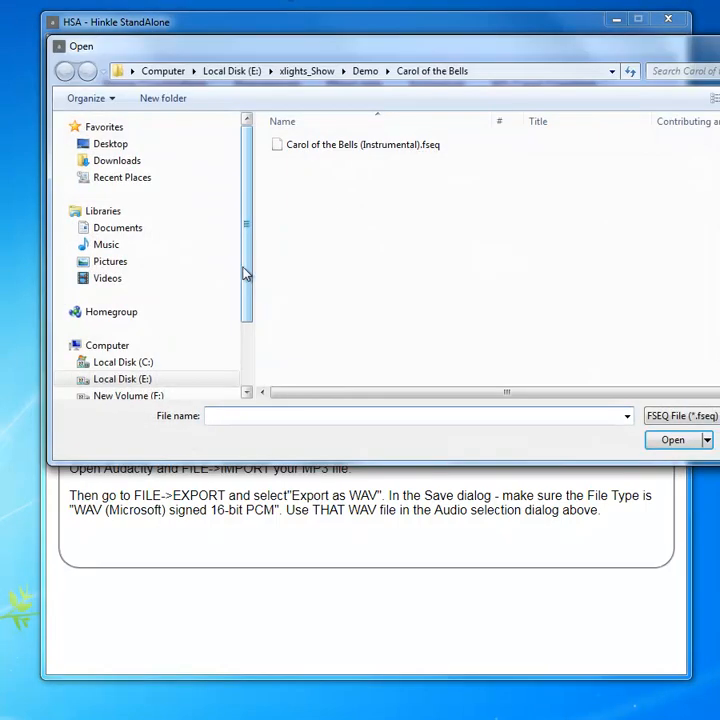
left_click(367, 72)
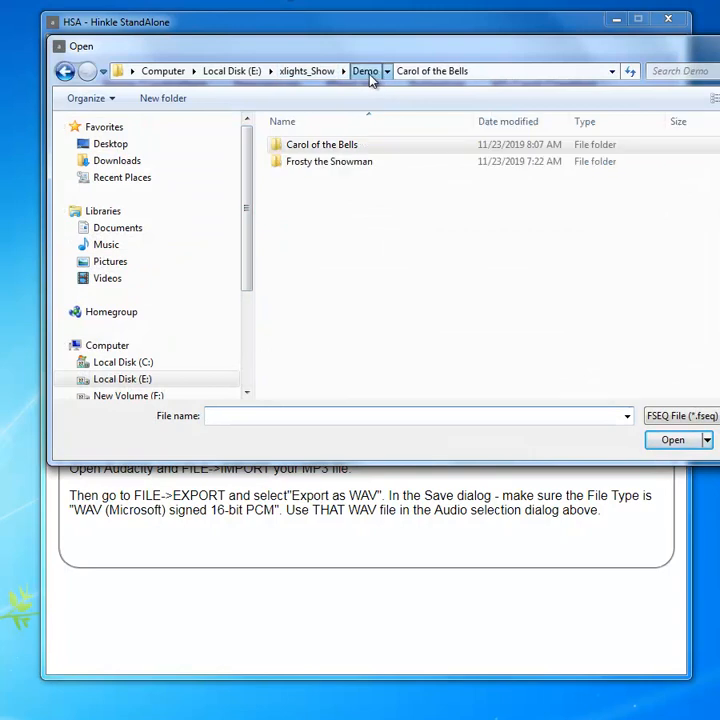
double_click(351, 165)
left_click(352, 145)
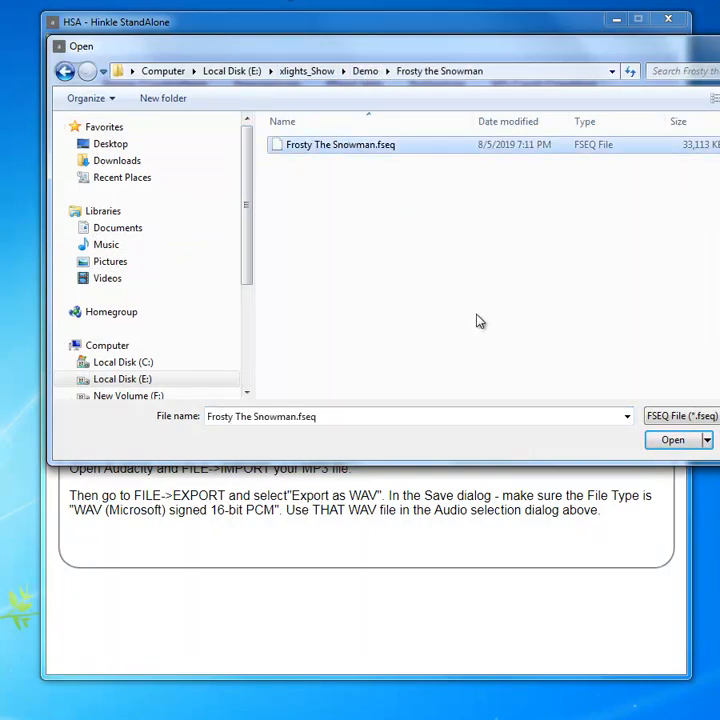
left_click(673, 440)
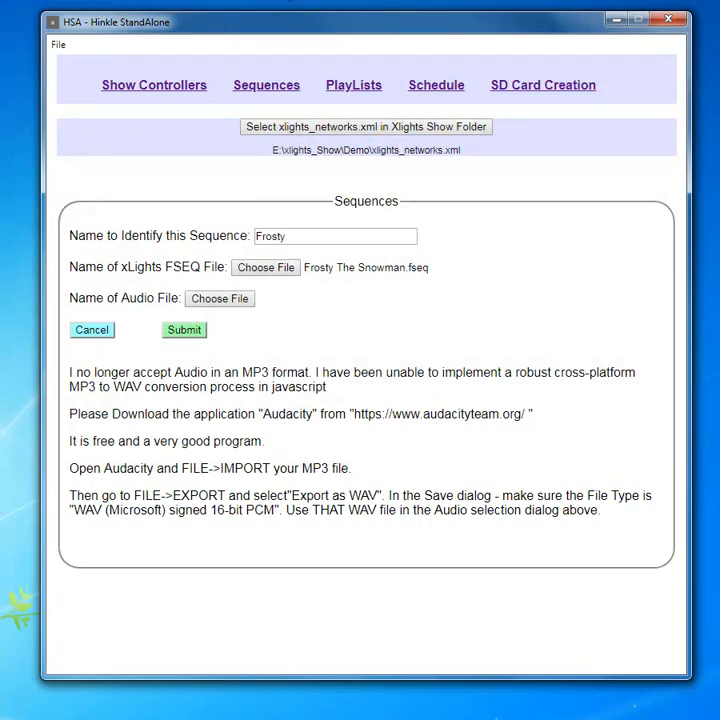
Switch to Audacity and import 05 - Frosty The Snowman.mp3 from the Demo show's Frosty the Snowman folder
key("alt+Tab")
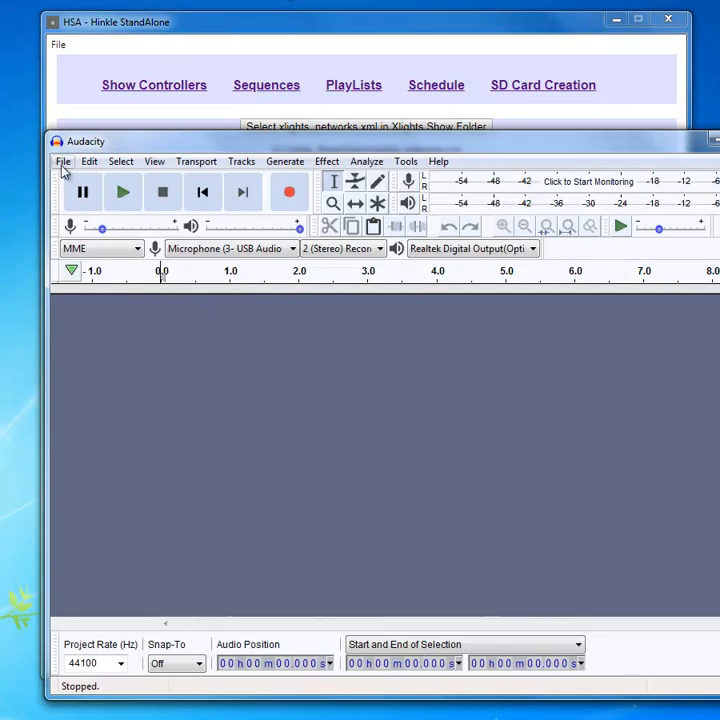
left_click(63, 162)
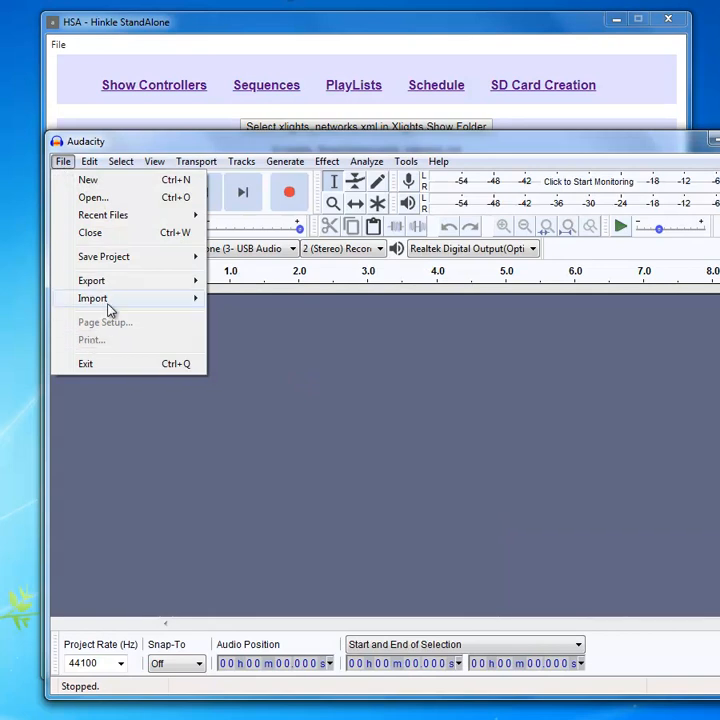
mouse_move(110, 307)
left_click(244, 300)
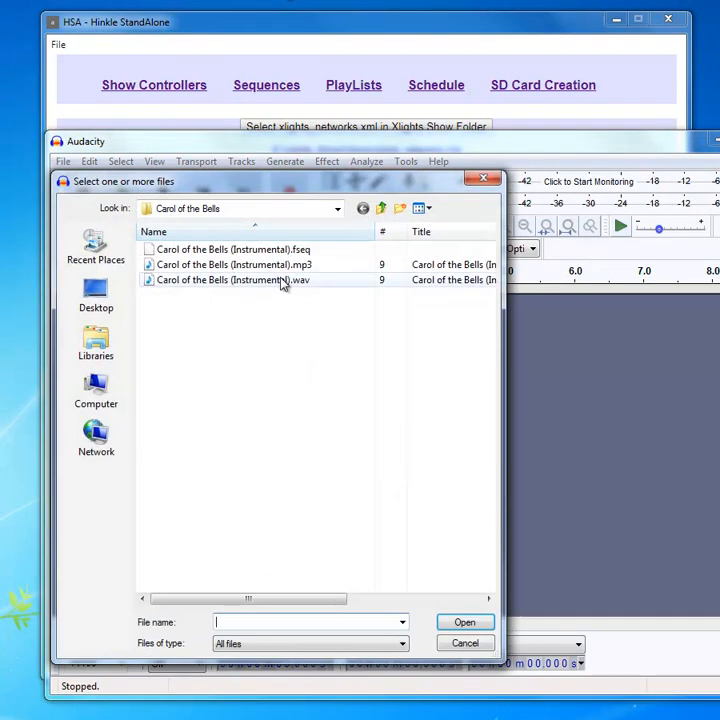
left_click(338, 210)
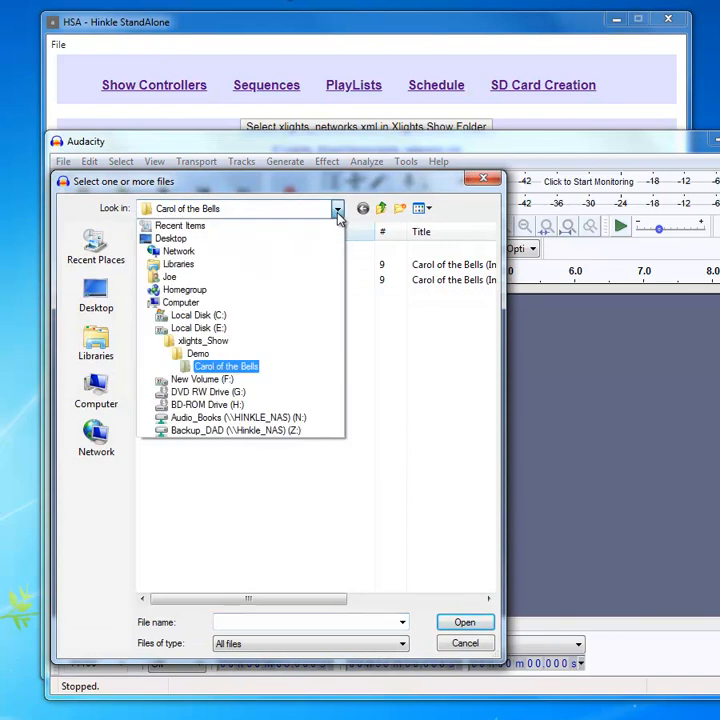
left_click(197, 353)
double_click(212, 266)
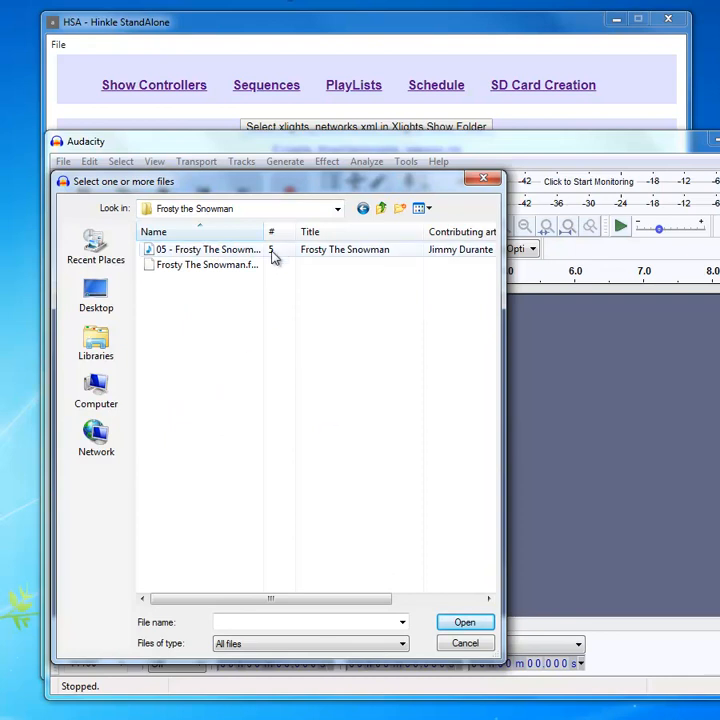
left_click_drag(265, 232, 350, 233)
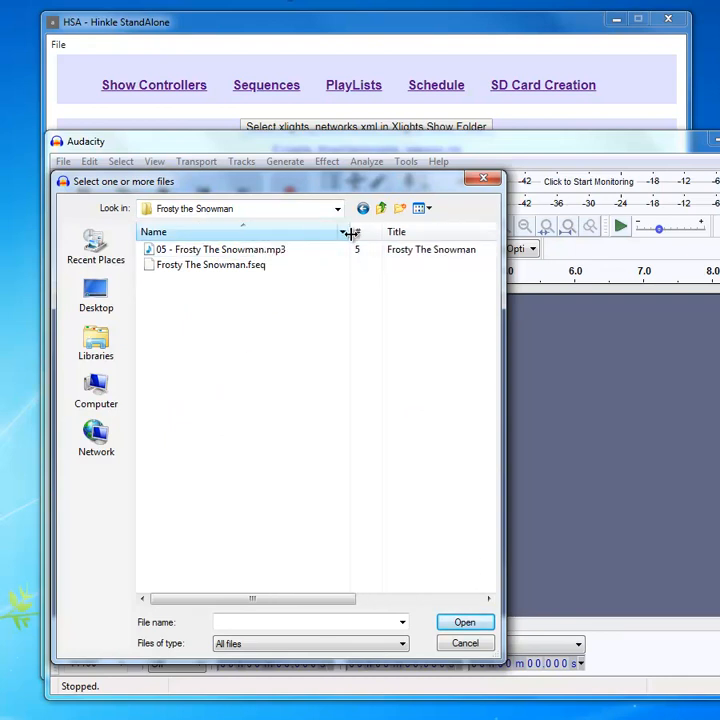
left_click(278, 252)
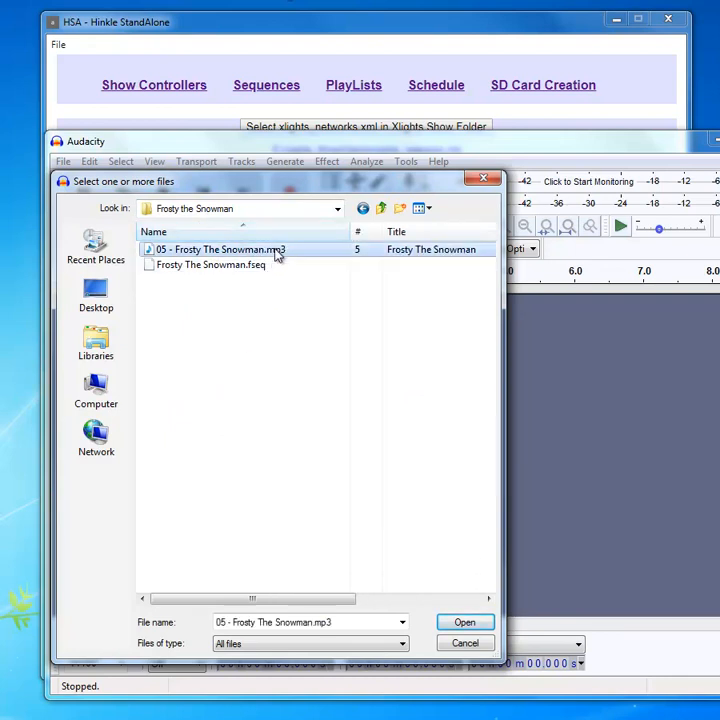
left_click(443, 627)
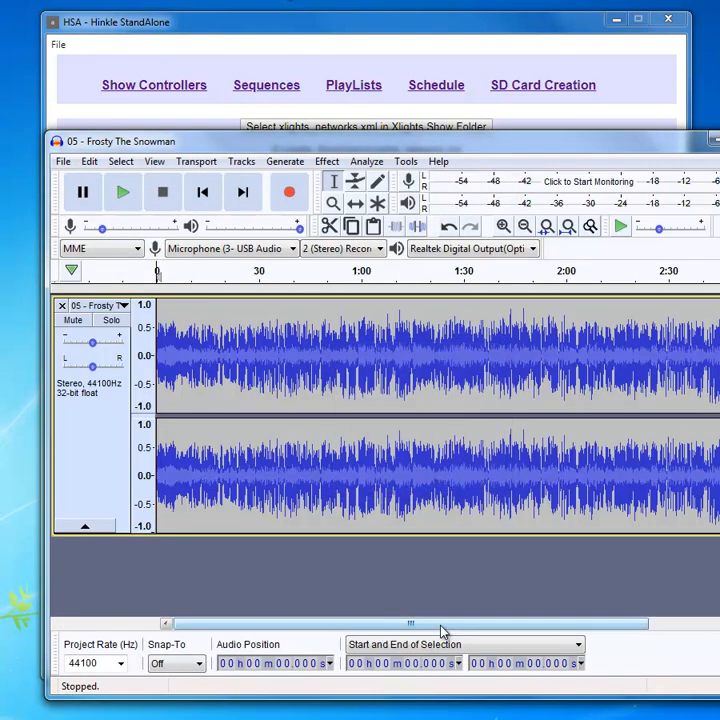
Export the audio as 05 - Frosty The Snowman.wav, signed 16-bit PCM, into the Demo show's Frosty the Snowman folder, keeping the metadata tags
left_click(60, 162)
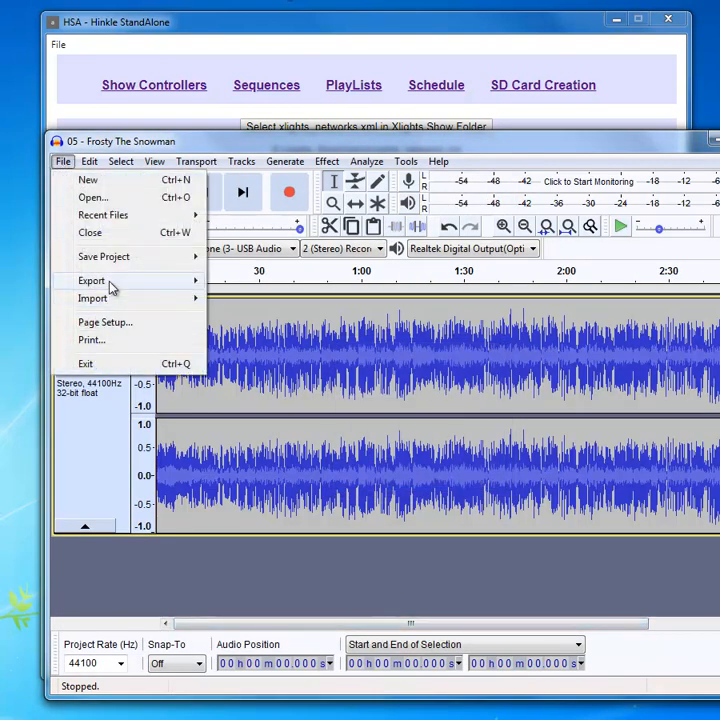
mouse_move(112, 288)
left_click(252, 299)
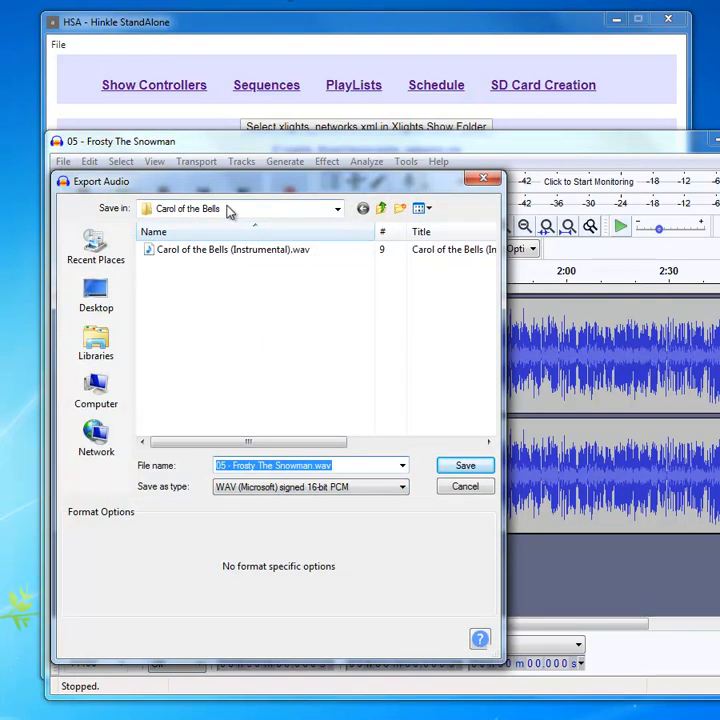
left_click(337, 209)
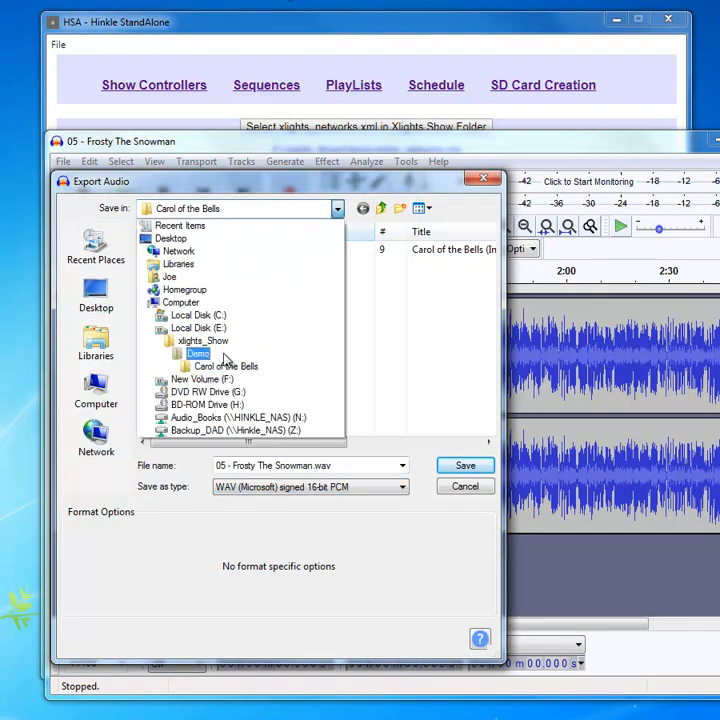
left_click(203, 355)
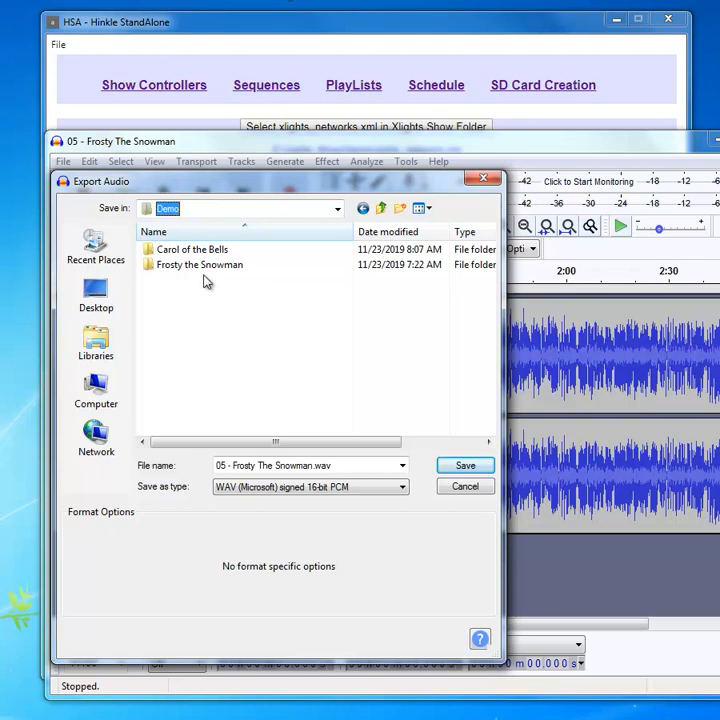
double_click(214, 264)
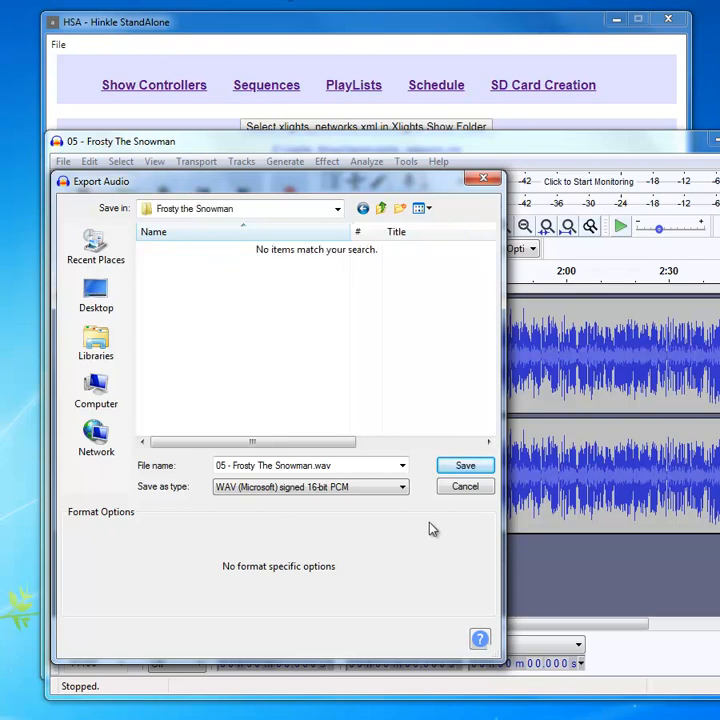
left_click(463, 467)
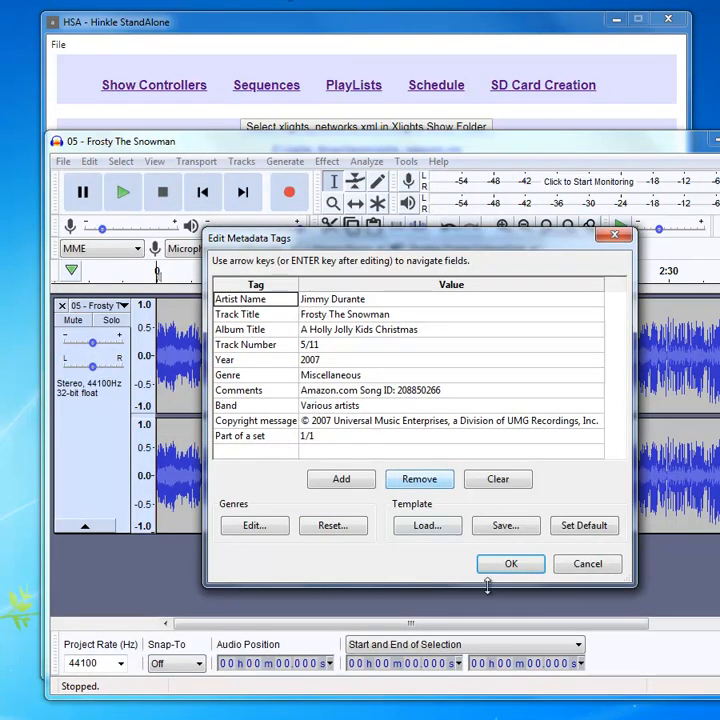
left_click(508, 565)
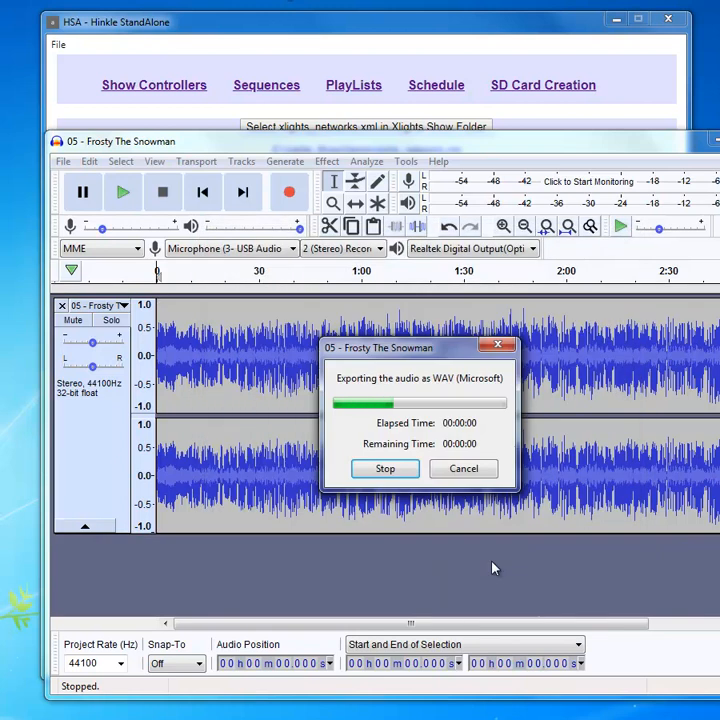
Close the Frosty The Snowman project without saving it and minimize Audacity to return to Hinkle StandAlone
left_click(62, 162)
left_click(95, 234)
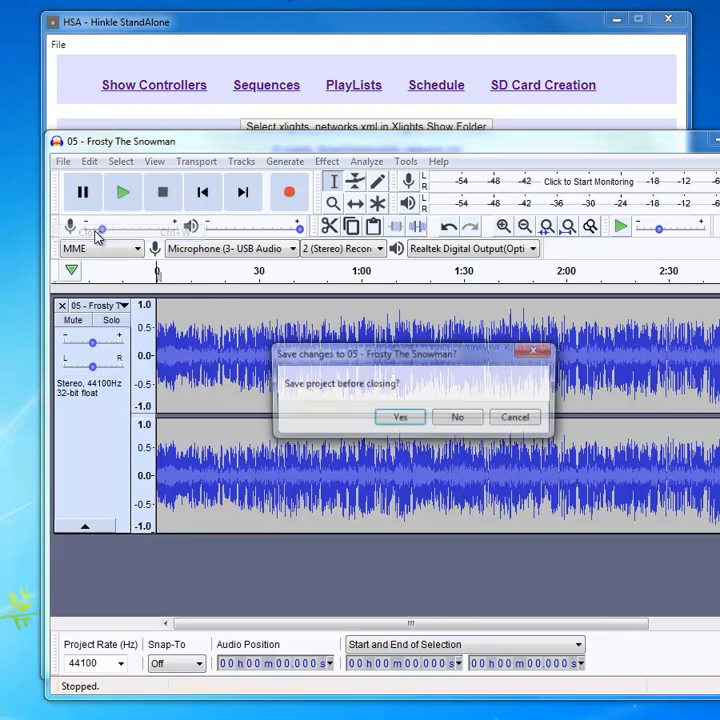
left_click(455, 420)
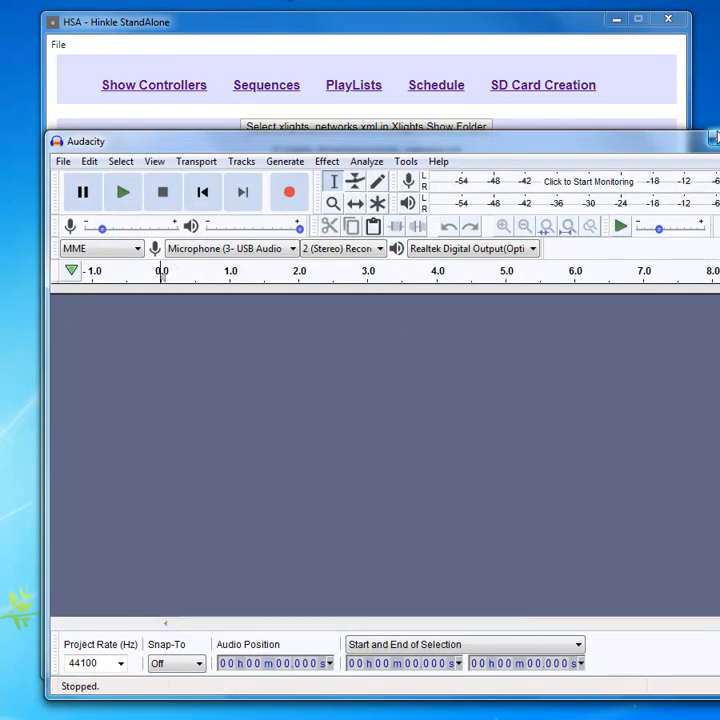
left_click(713, 140)
Choose 05 - Frosty The Snowman.wav as the Frosty sequence's audio file and submit the sequence
left_click(222, 299)
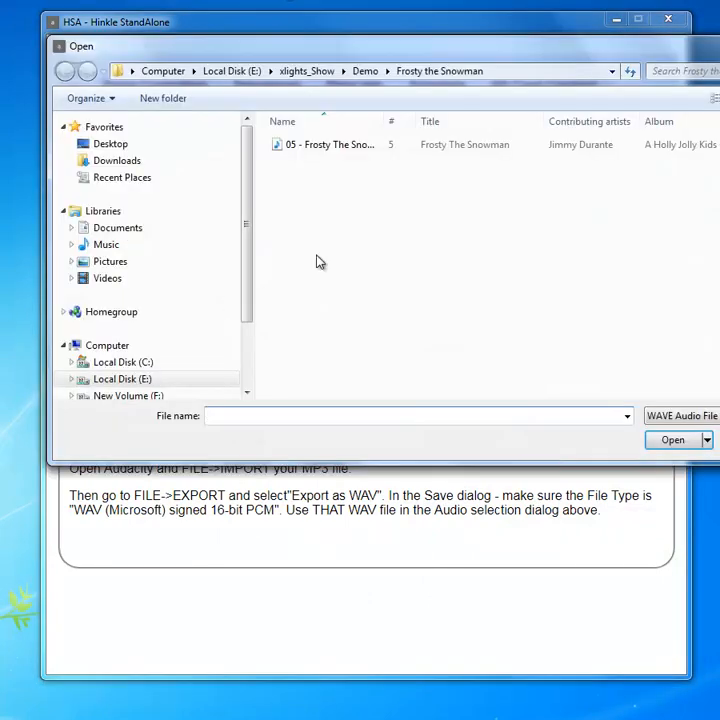
left_click(298, 148)
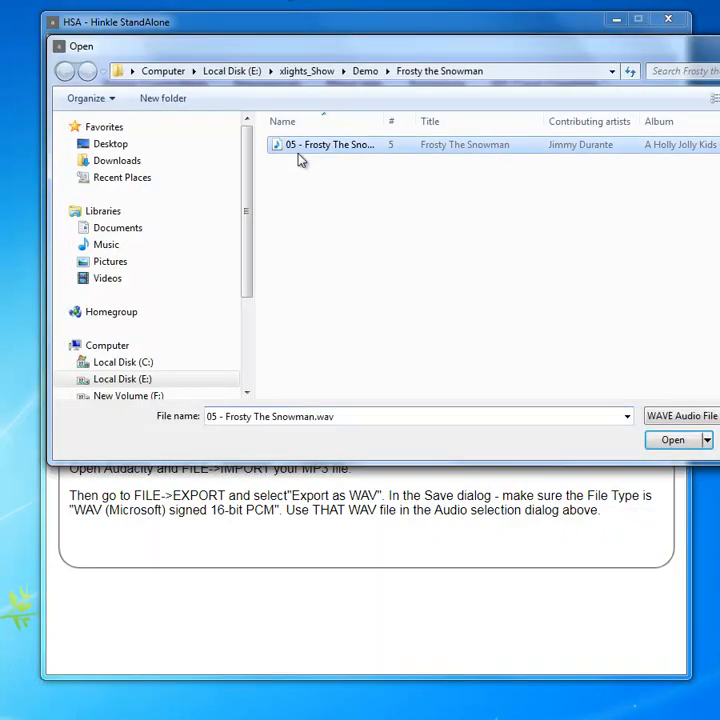
left_click(672, 446)
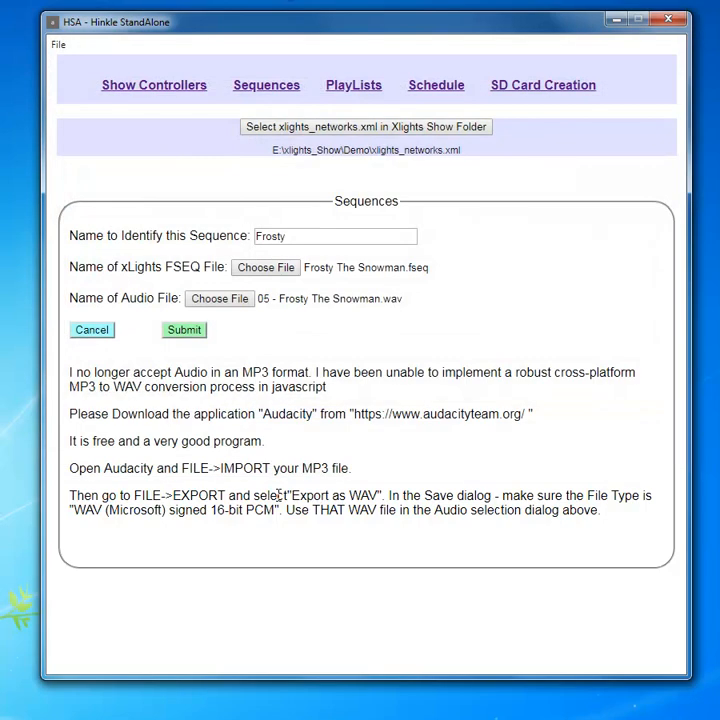
left_click(184, 331)
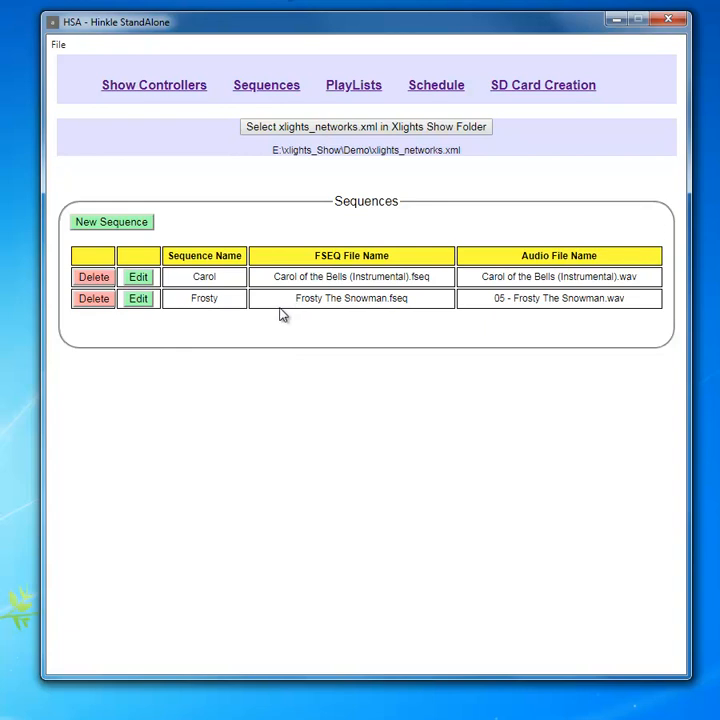
Open the Carol sequence for editing to check its files, submit it again, and save the show configuration
left_click(139, 278)
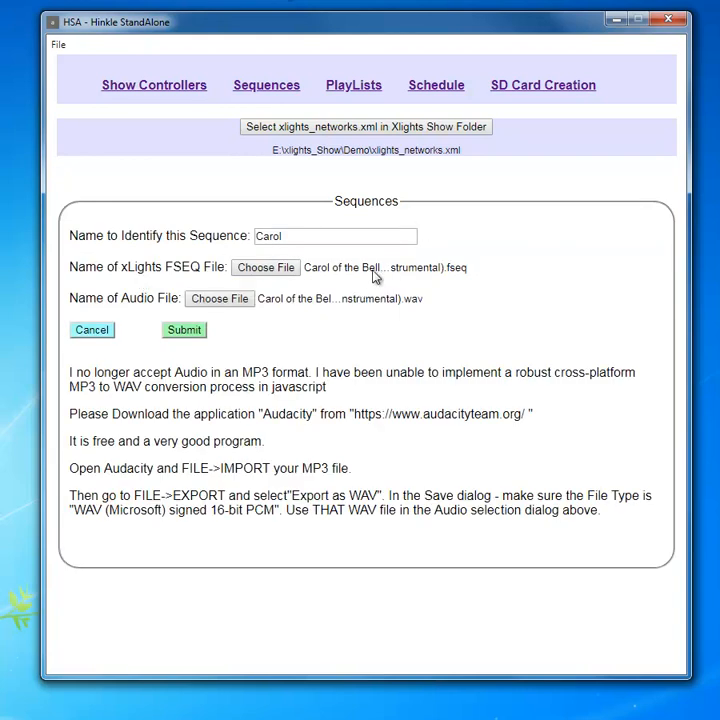
left_click(201, 332)
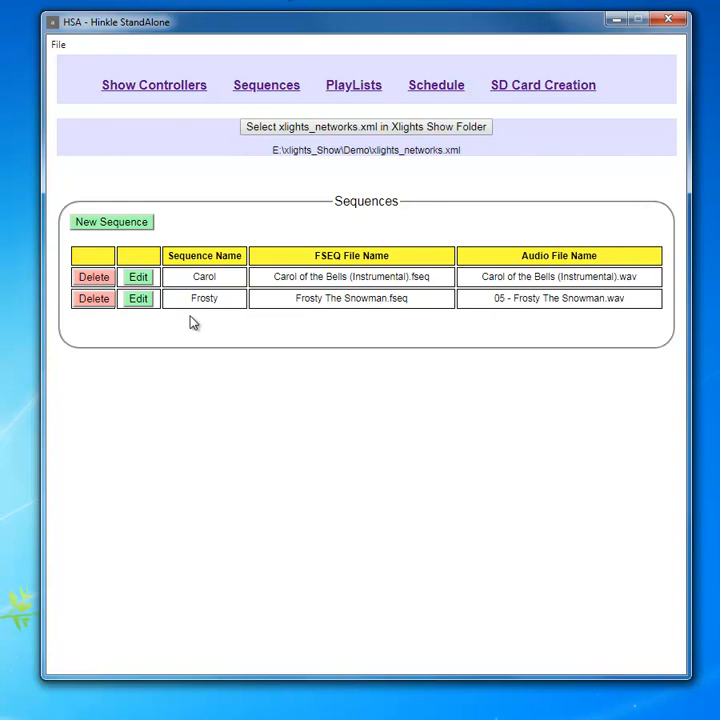
left_click(59, 47)
left_click(95, 67)
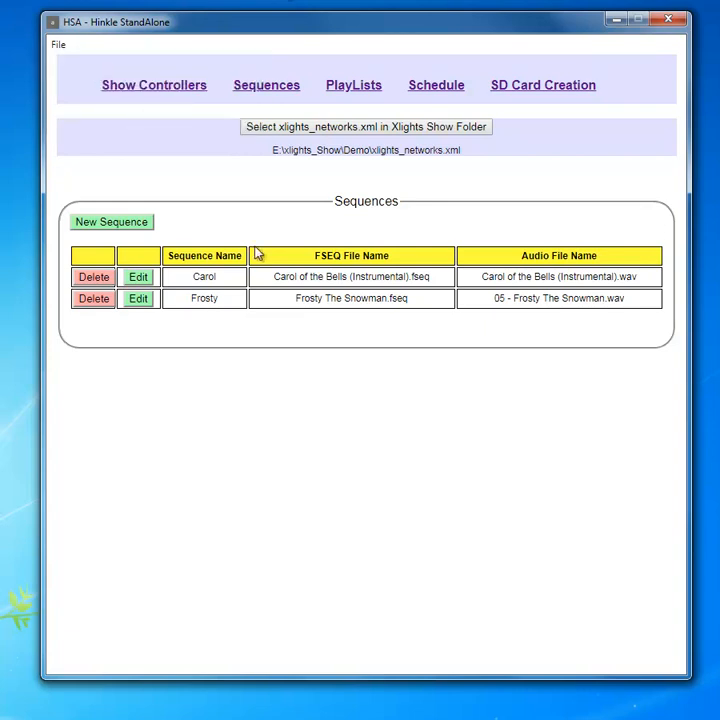